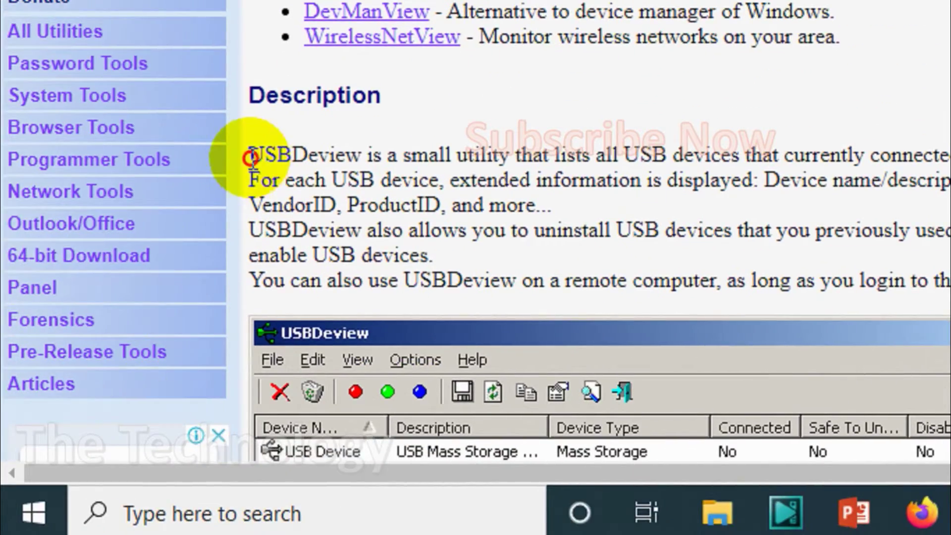
# Step: Highlight the opening description sentences about extended USB device information on the NirSoft page
pyautogui.moveTo(251, 157); pyautogui.dragTo(820, 131)
pyautogui.moveTo(749, 159); pyautogui.dragTo(899, 150)
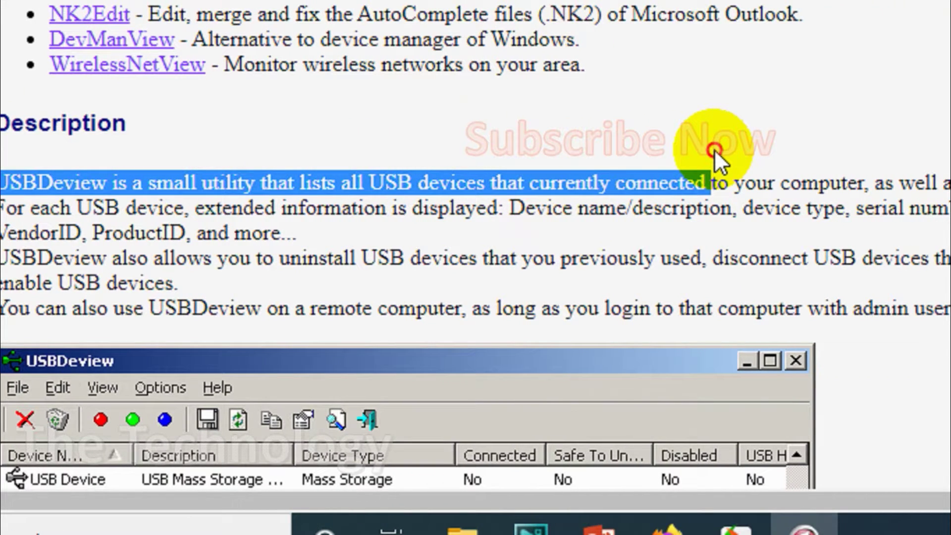
pyautogui.moveTo(715, 150); pyautogui.dragTo(935, 185)
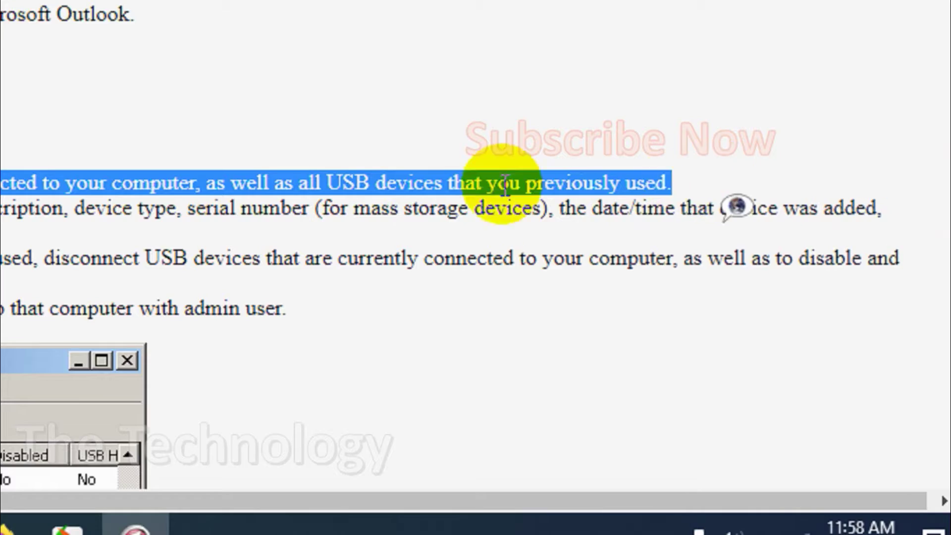
pyautogui.moveTo(505, 186); pyautogui.dragTo(448, 208)
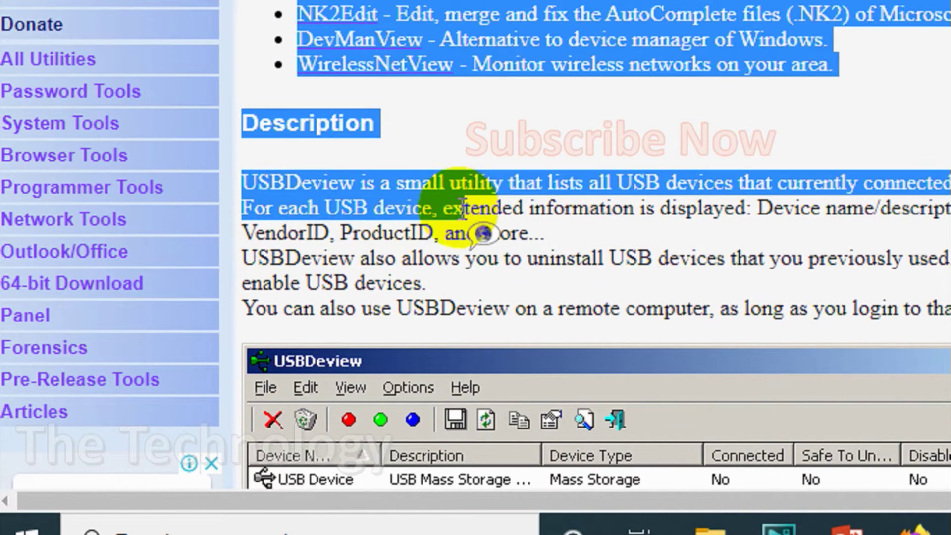
pyautogui.click(461, 209)
pyautogui.moveTo(246, 215); pyautogui.dragTo(821, 208)
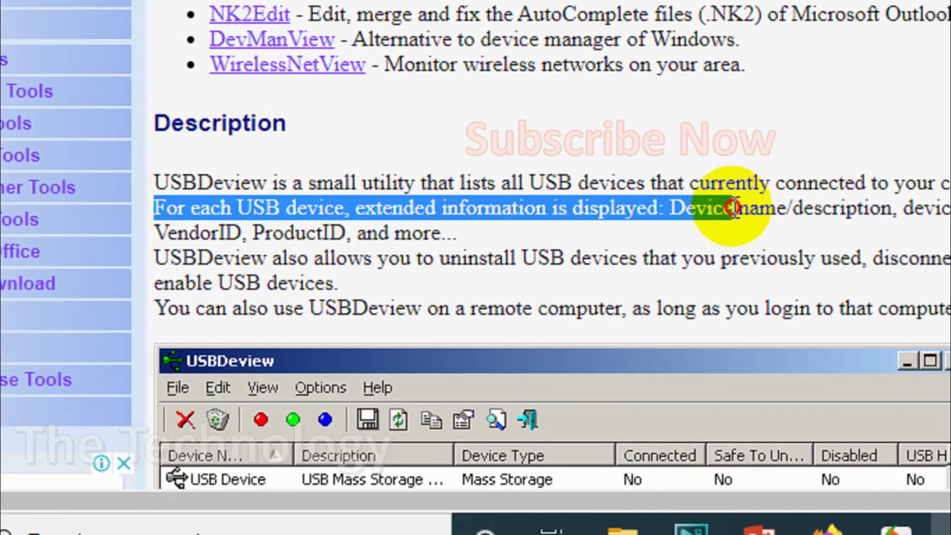
pyautogui.moveTo(732, 208); pyautogui.dragTo(281, 233)
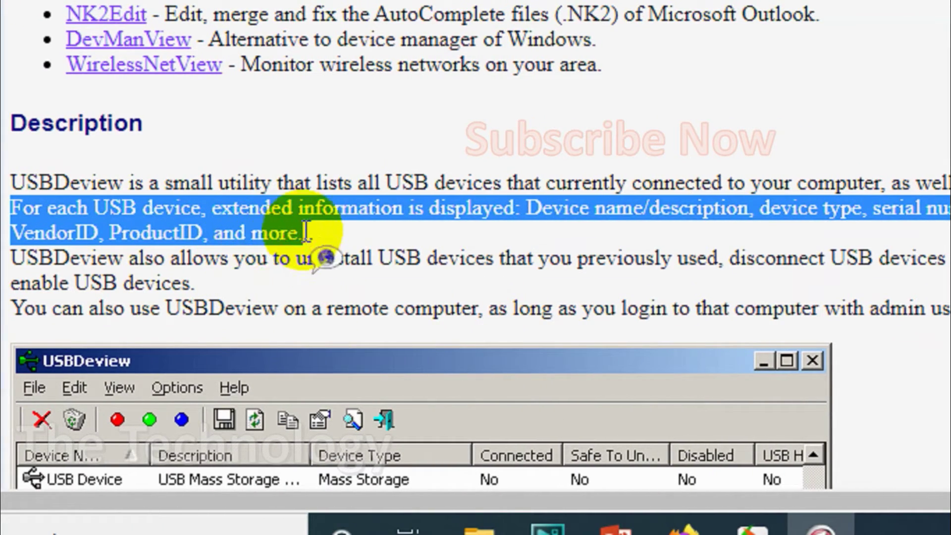
pyautogui.click(284, 232)
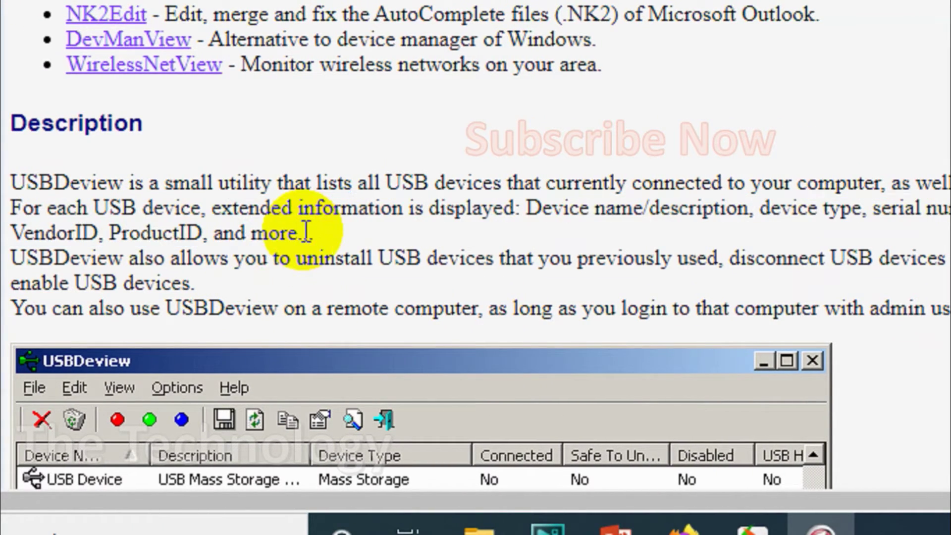
# Step: Highlight the paragraph about uninstalling, enabling USB devices and remote computer support
pyautogui.scroll(-3, 223, 275)
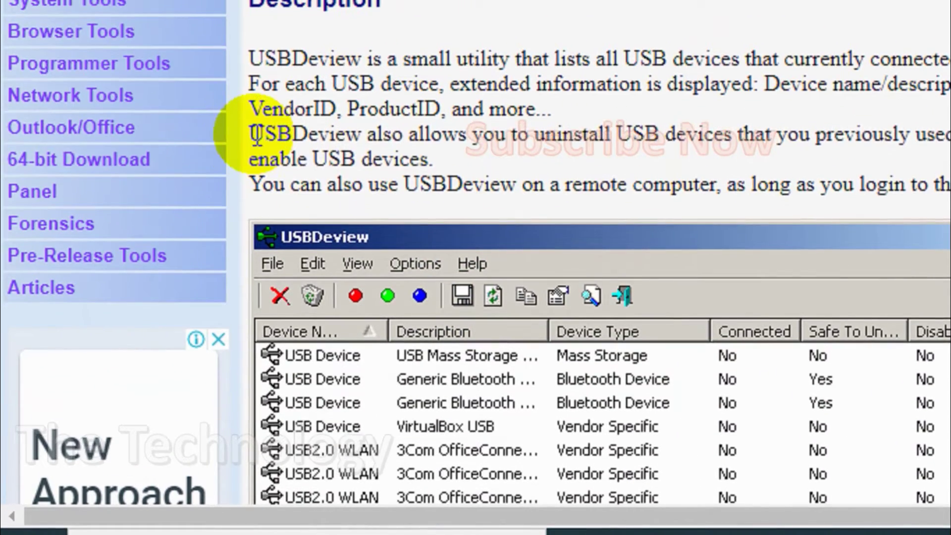
pyautogui.moveTo(228, 132); pyautogui.dragTo(950, 135)
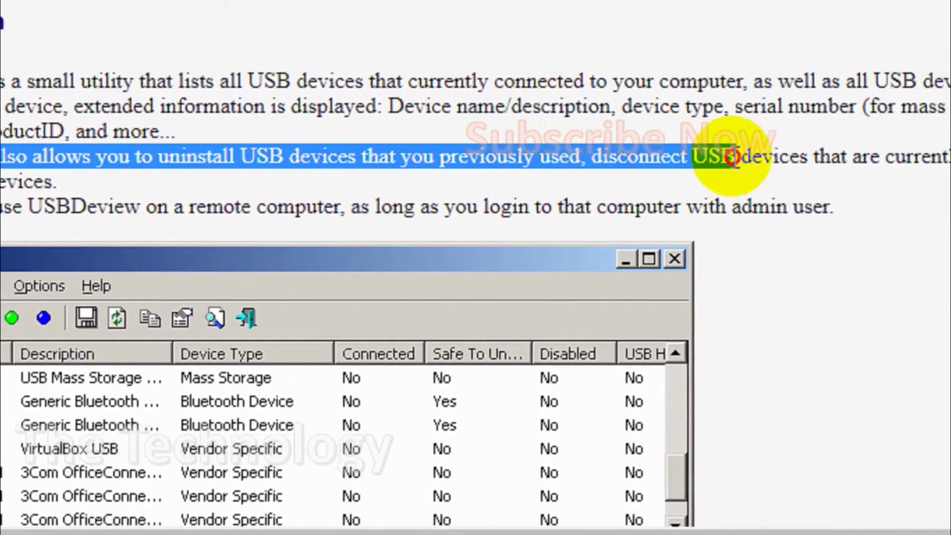
pyautogui.moveTo(732, 156); pyautogui.dragTo(934, 156)
pyautogui.click(950, 123)
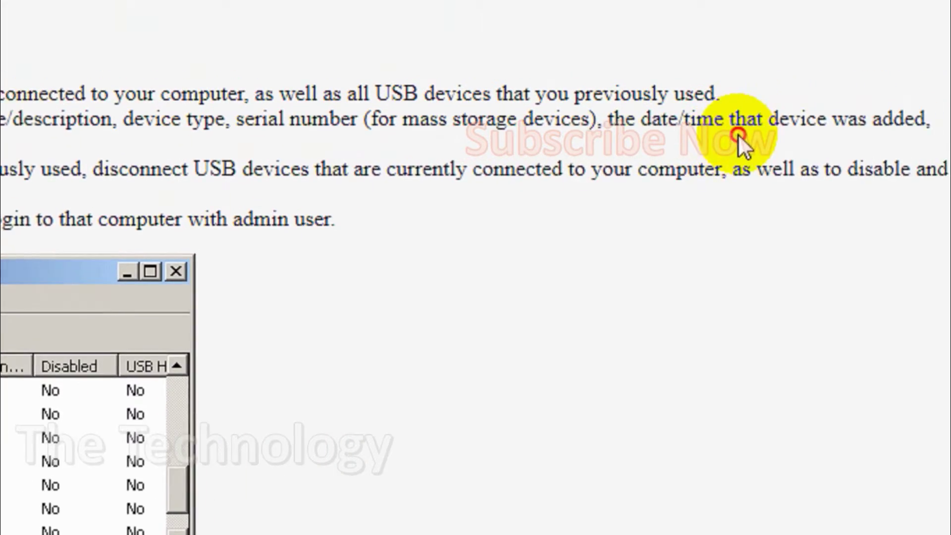
pyautogui.moveTo(739, 134); pyautogui.dragTo(0, 231)
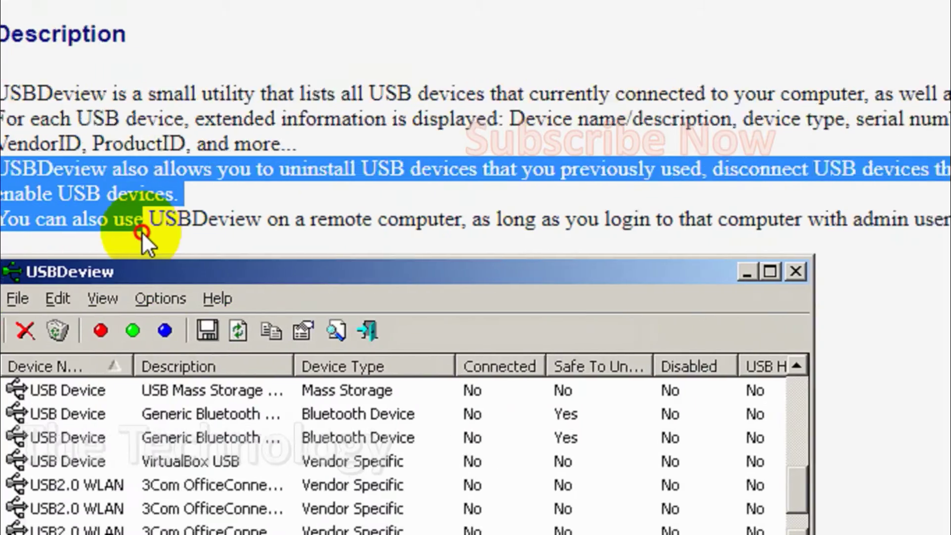
pyautogui.moveTo(142, 231); pyautogui.dragTo(244, 204)
pyautogui.moveTo(338, 203); pyautogui.dragTo(540, 214)
pyautogui.click(545, 213)
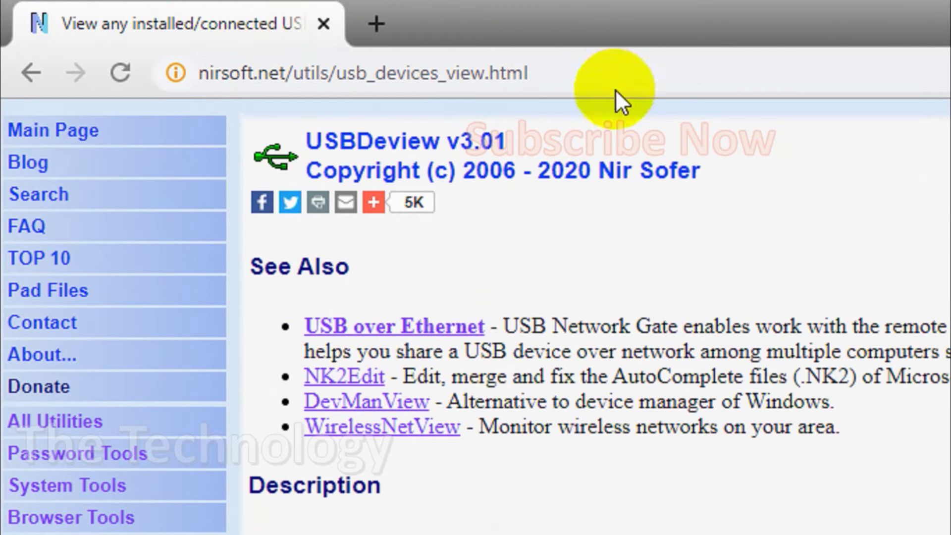
# Step: Find the Feedback section and download the 64-bit usbdeview-x64.zip package
pyautogui.click(601, 89)
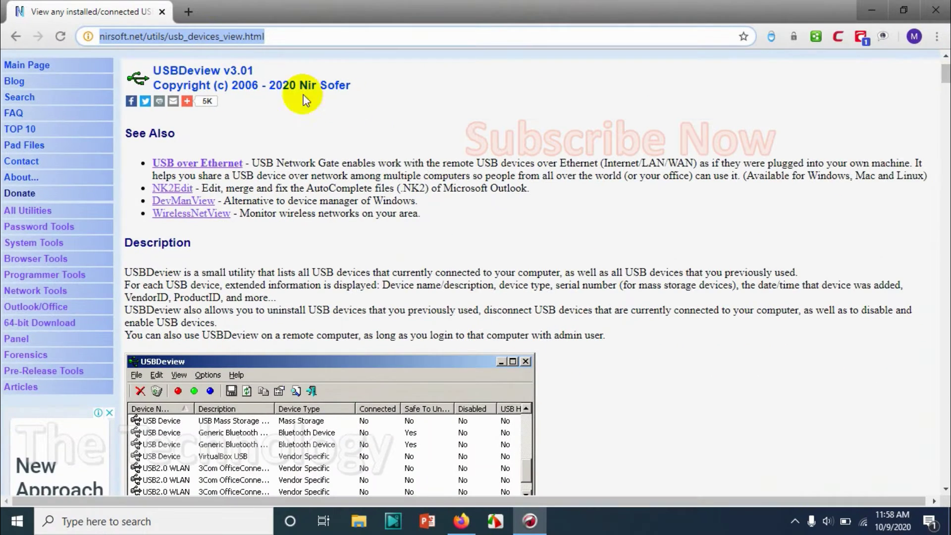
pyautogui.scroll(-7, 441, 215)
pyautogui.scroll(3, 220, 247)
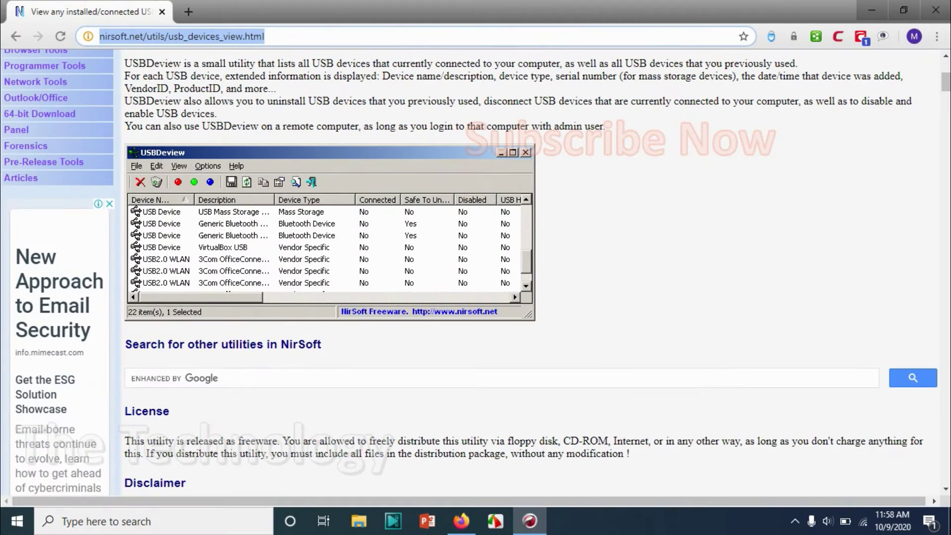
pyautogui.moveTo(941, 81); pyautogui.dragTo(944, 473)
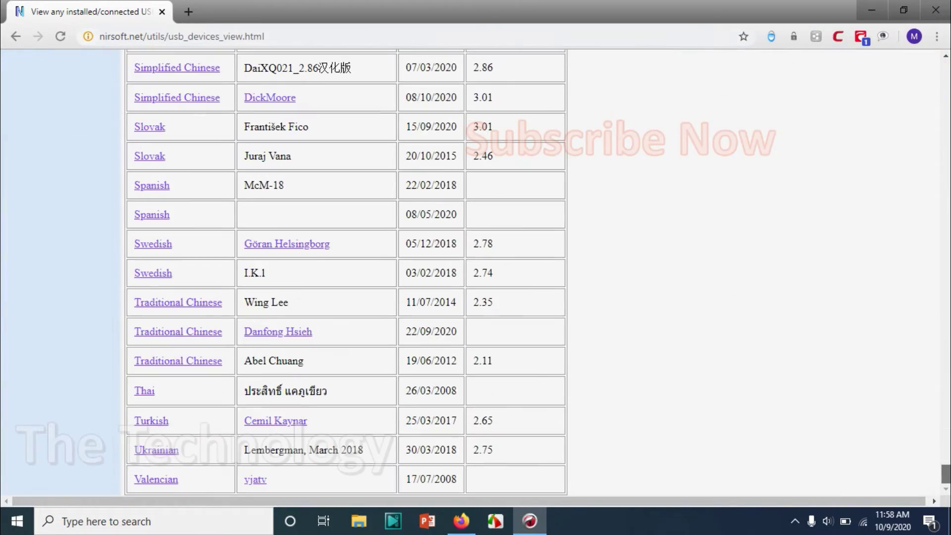
pyautogui.scroll(20, 701, 357)
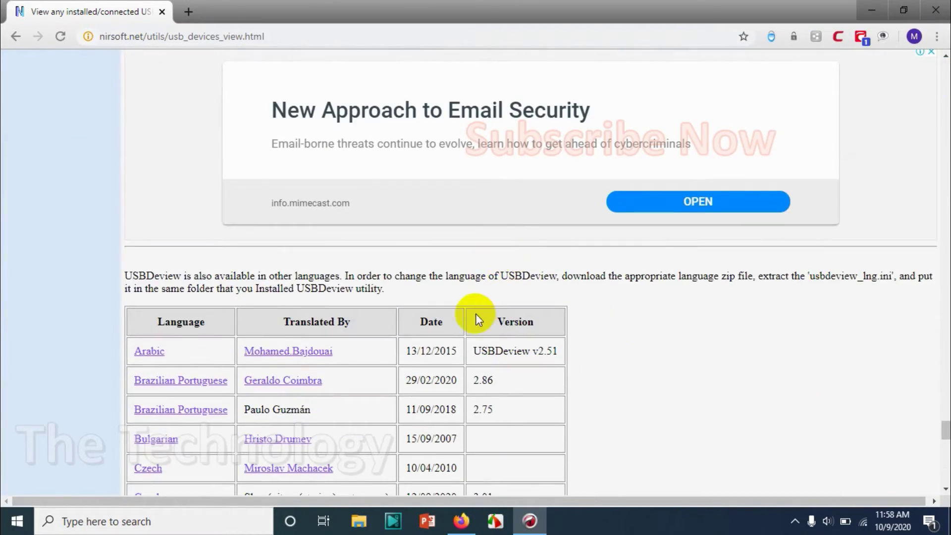
pyautogui.scroll(-7, 277, 307)
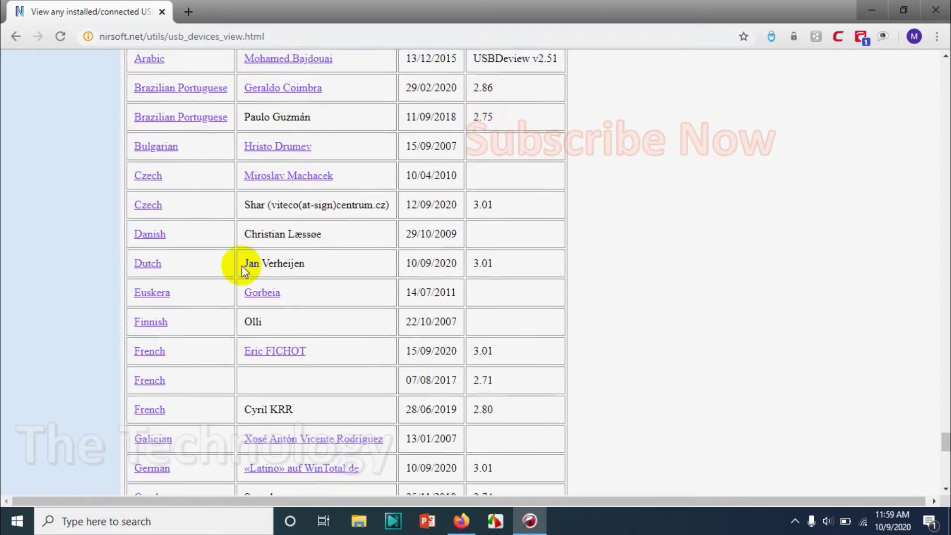
pyautogui.scroll(-12, 233, 289)
pyautogui.scroll(19, 314, 259)
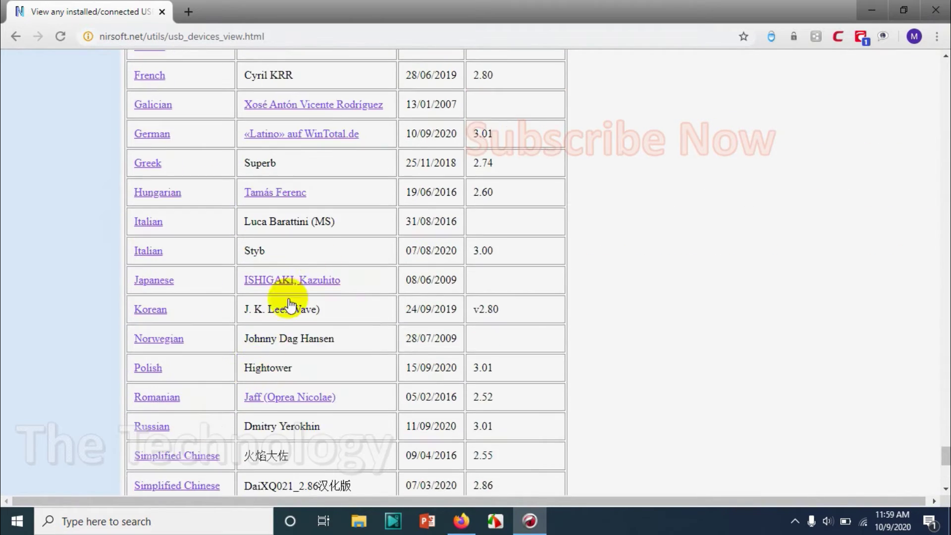
pyautogui.scroll(9, 322, 256)
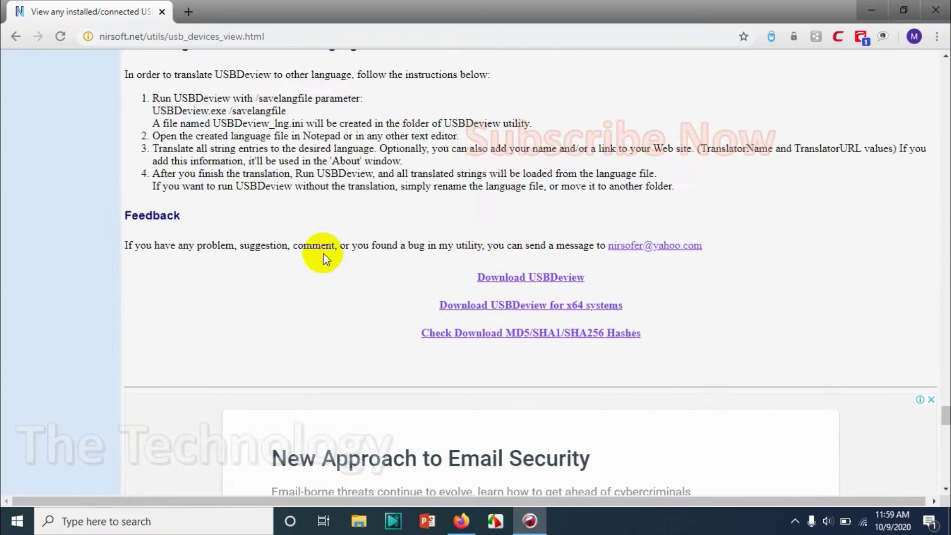
pyautogui.scroll(-3, 425, 223)
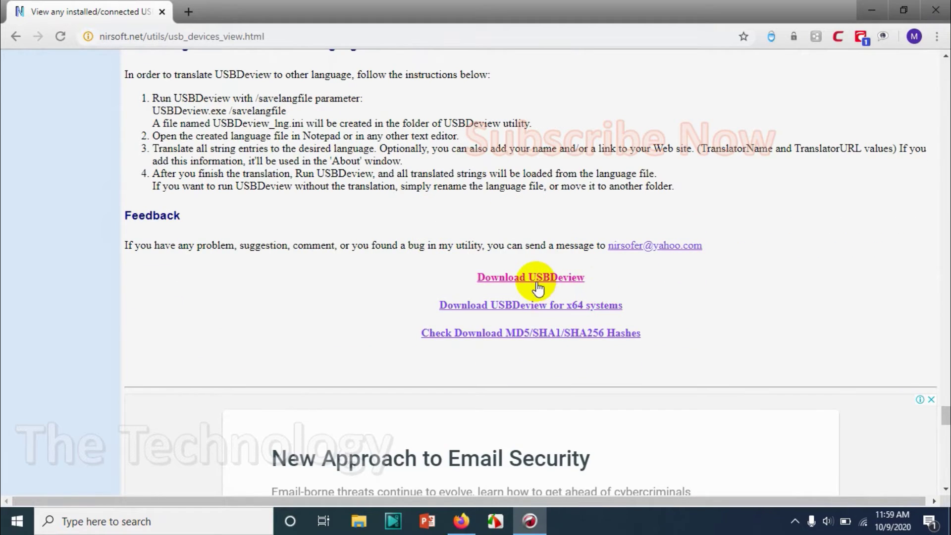
pyautogui.scroll(-8, 537, 281)
pyautogui.scroll(6, 537, 282)
pyautogui.scroll(2, 532, 272)
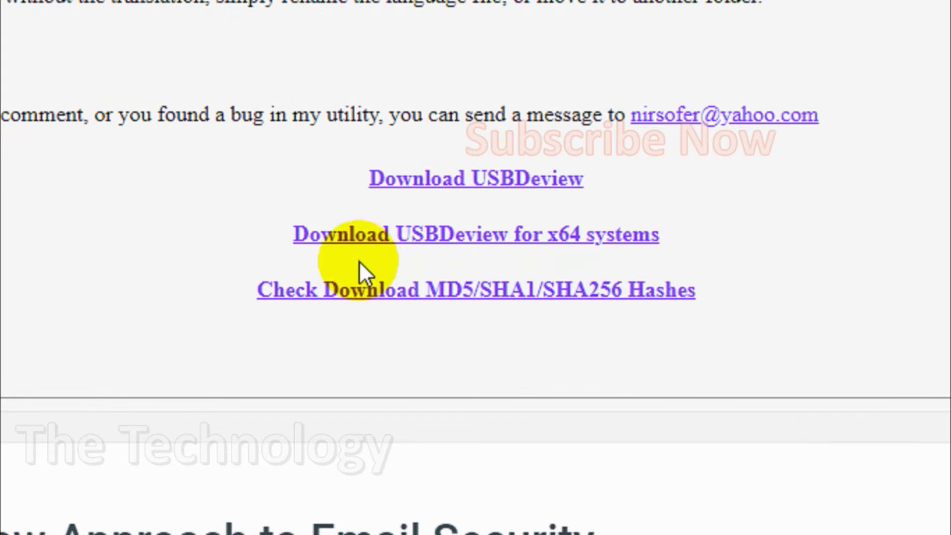
pyautogui.click(536, 238)
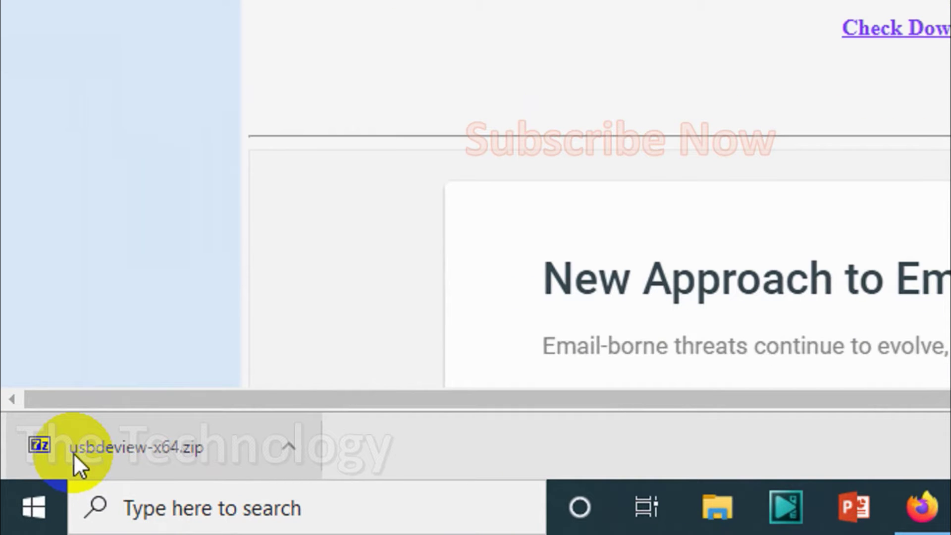
# Step: Extract all three files from usbdeview-x64.zip into a new 'usb device' folder under Downloads
pyautogui.click(73, 452)
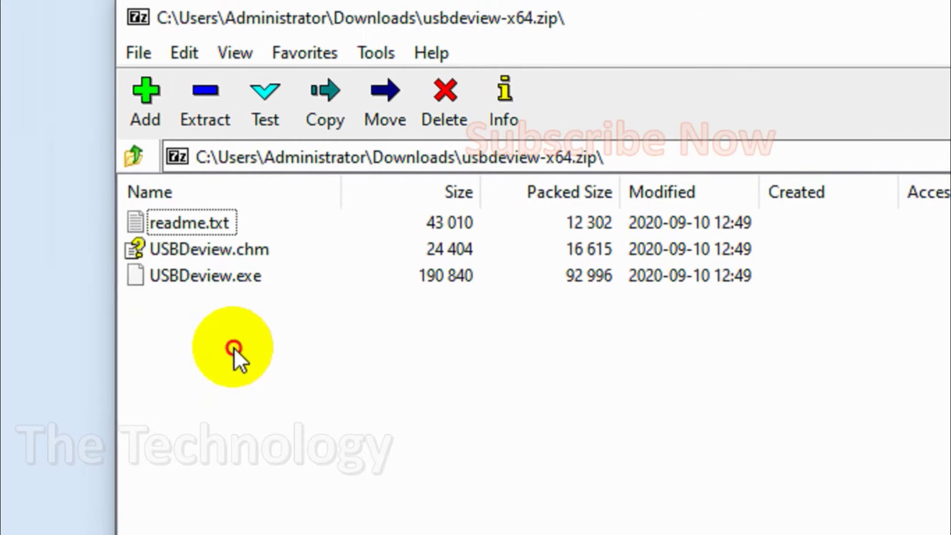
pyautogui.moveTo(234, 346); pyautogui.dragTo(247, 171)
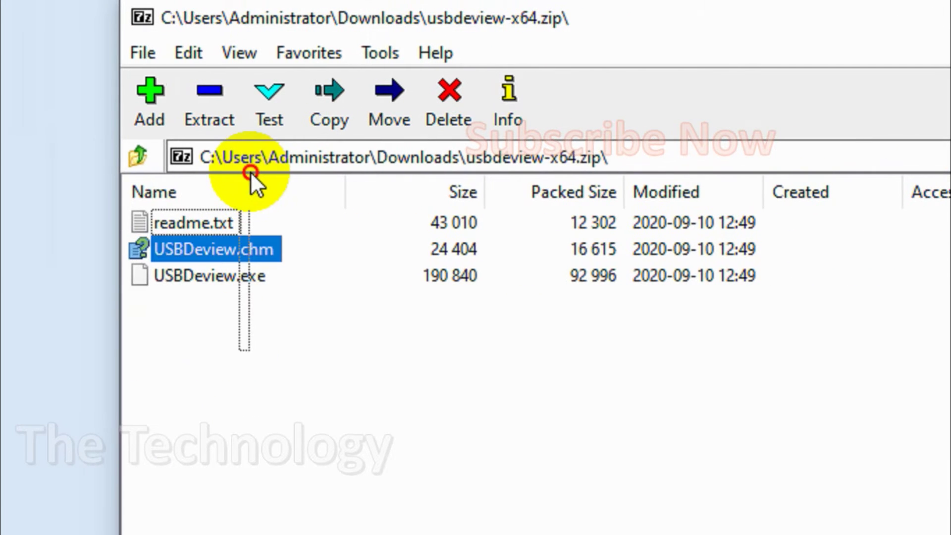
pyautogui.click(281, 389)
pyautogui.hotkey('ctrl', 'a')
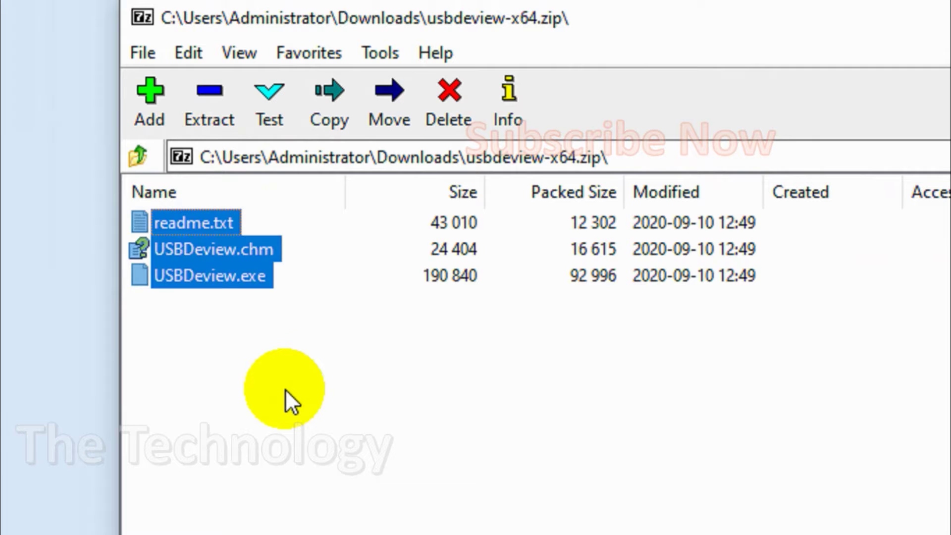
pyautogui.click(208, 97)
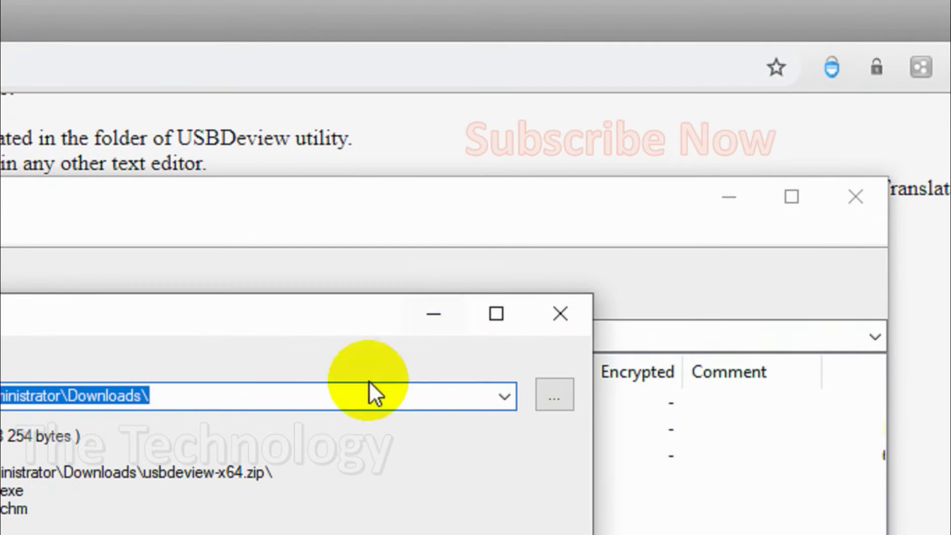
pyautogui.click(423, 360)
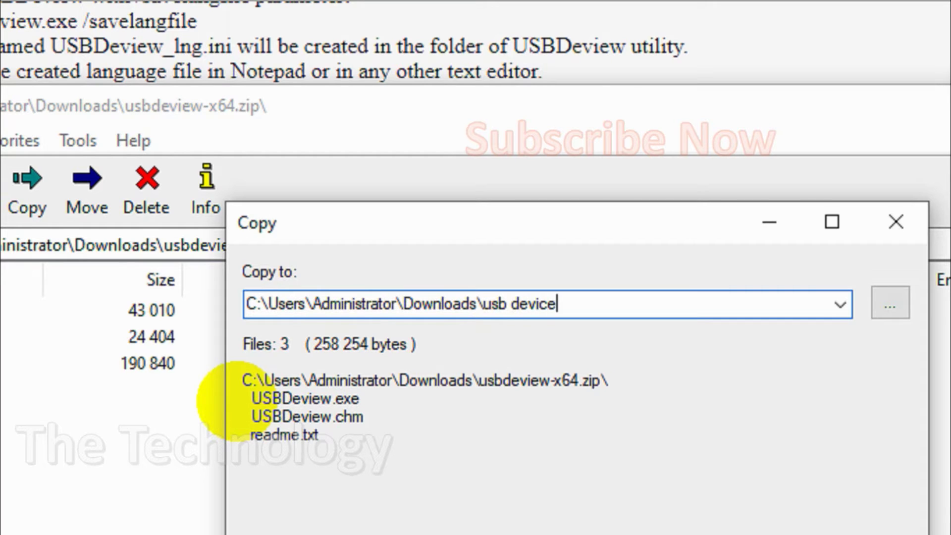
pyautogui.press('Return')
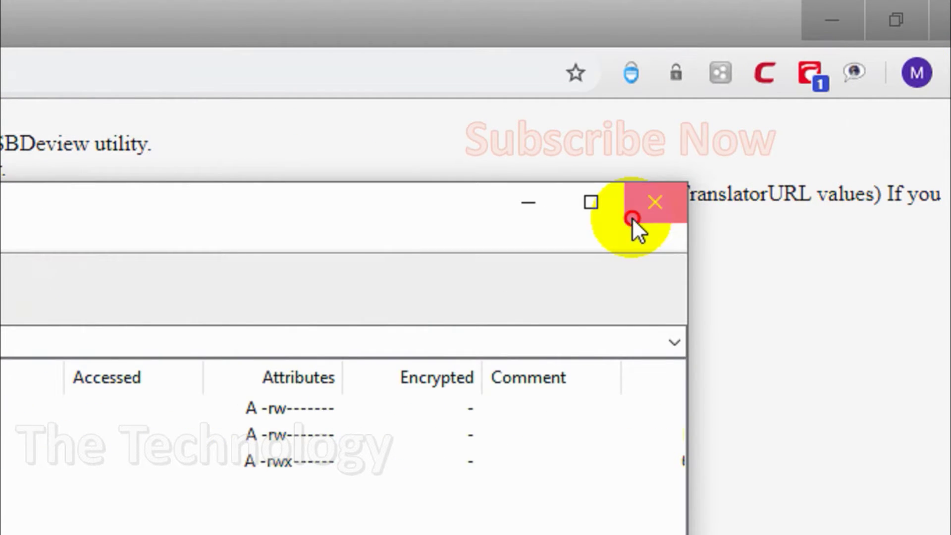
# Step: Close the 7-Zip archive window and dismiss Chrome's main menu
pyautogui.click(632, 218)
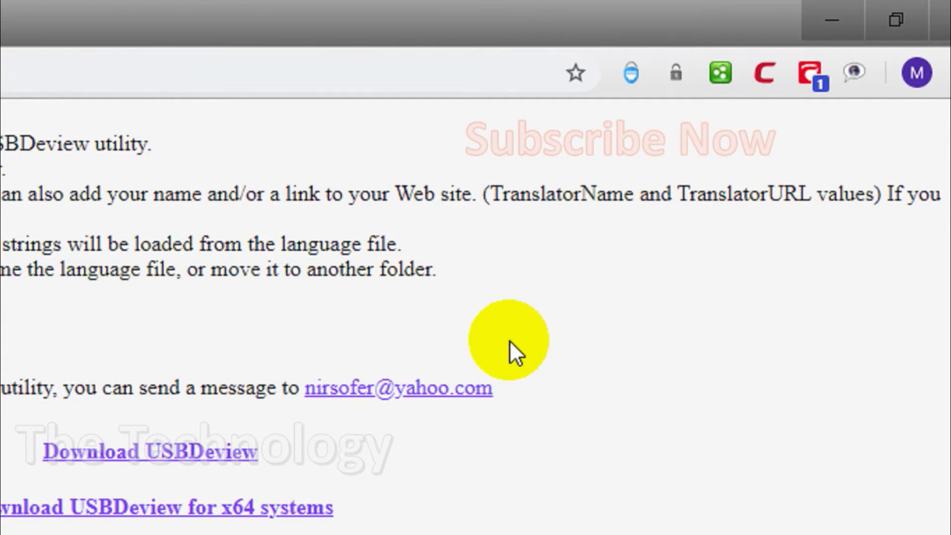
pyautogui.hotkey('alt', 'f')
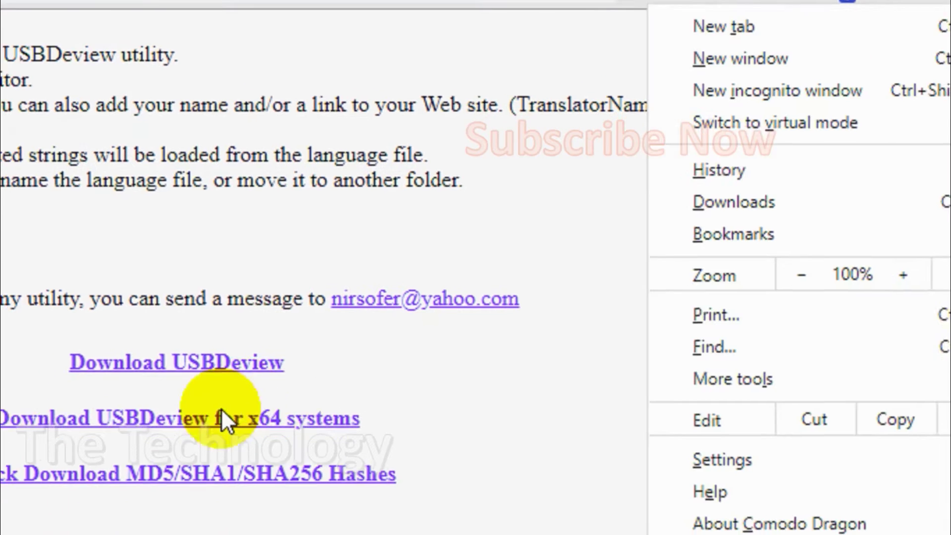
pyautogui.press('Escape')
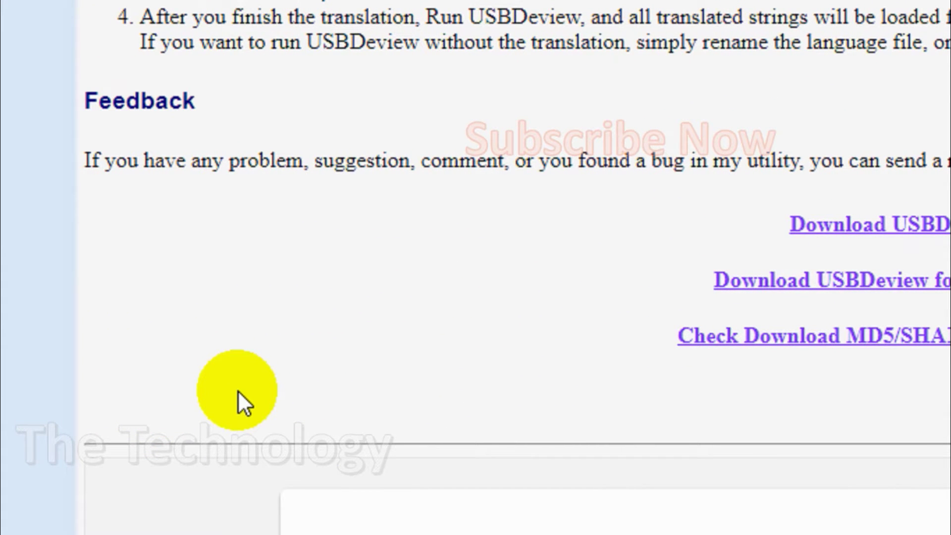
# Step: Run the USBDeview application from Downloads > usb devices in File Explorer
pyautogui.press('super+e')
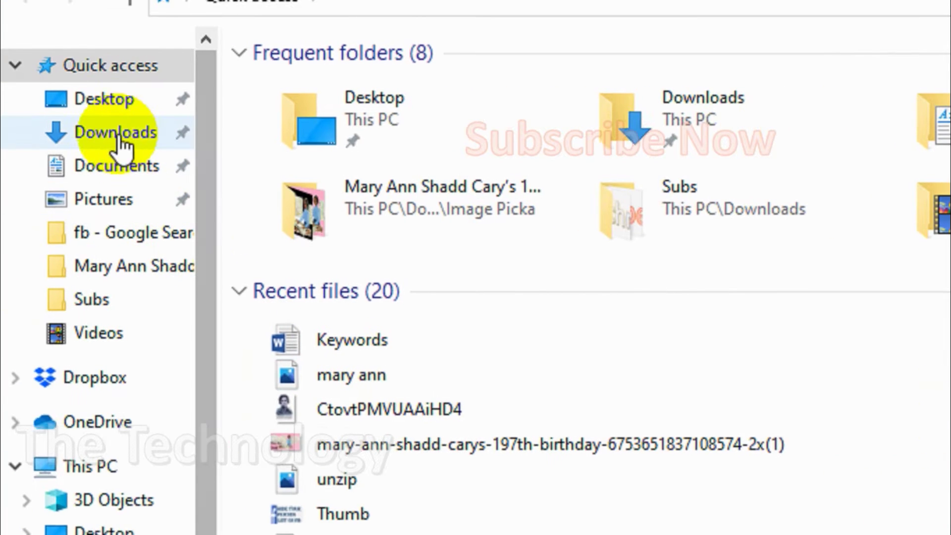
pyautogui.click(119, 139)
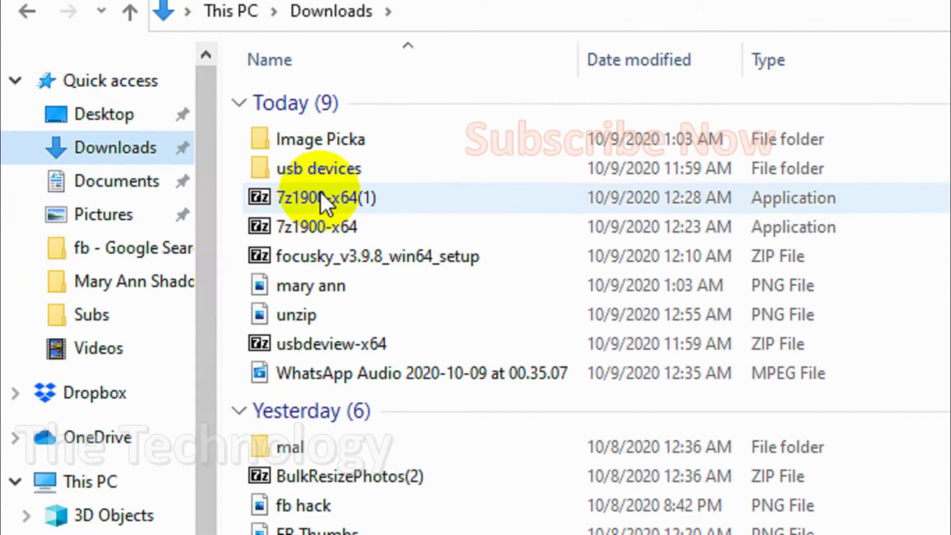
pyautogui.doubleClick(355, 177)
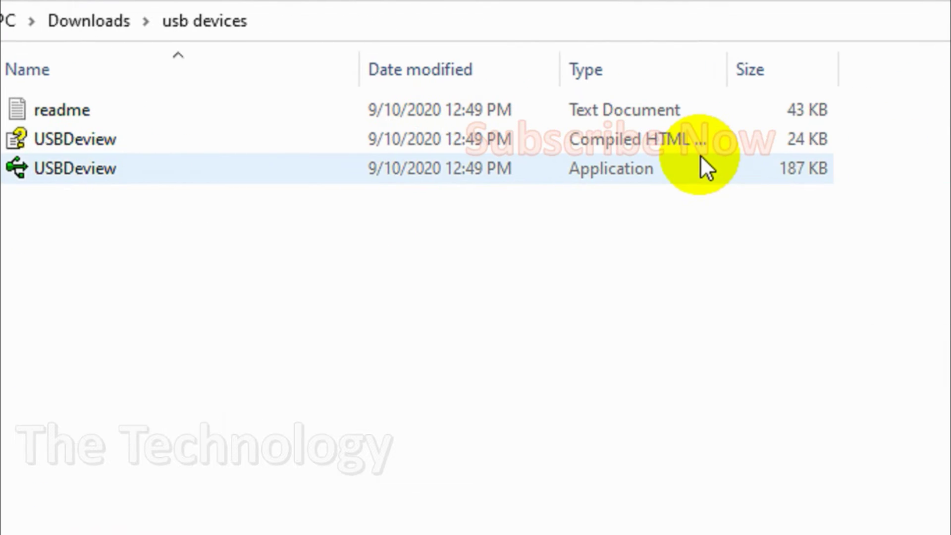
pyautogui.click(118, 168)
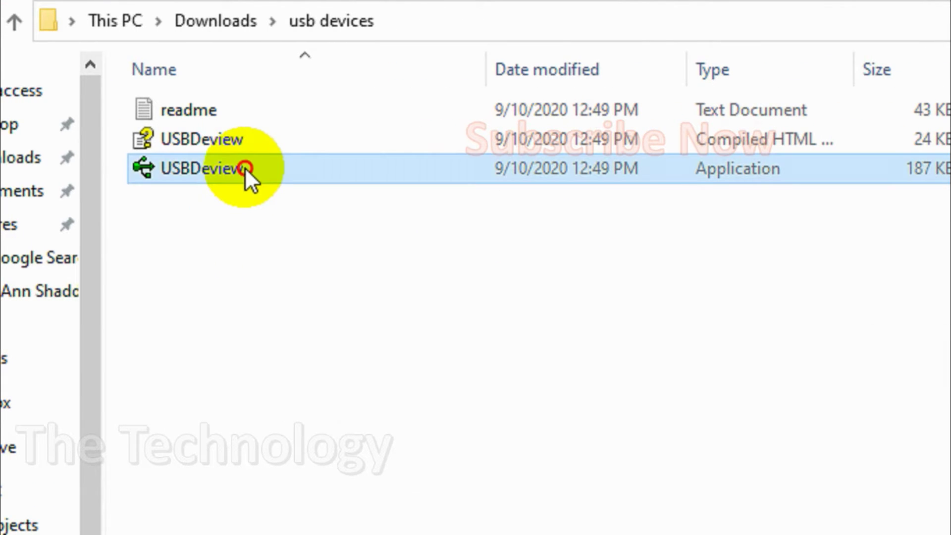
pyautogui.doubleClick(245, 168)
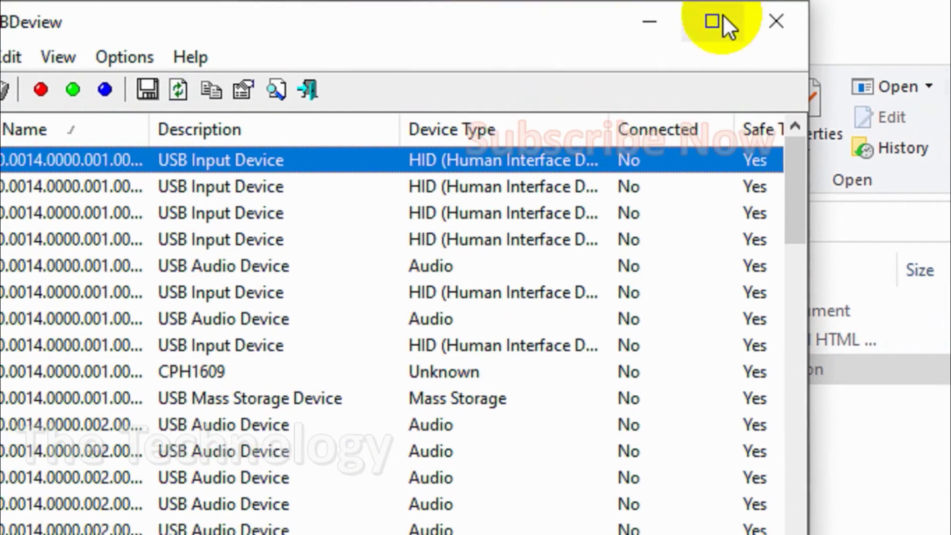
# Step: Maximize the USBDeview window and scroll down to the green USB Receiver rows
pyautogui.click(784, 21)
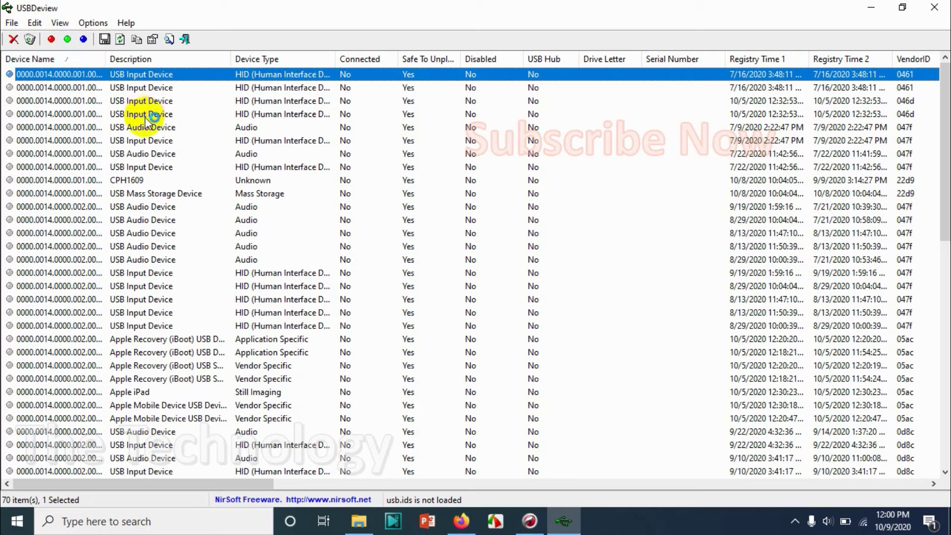
pyautogui.scroll(-13, 154, 131)
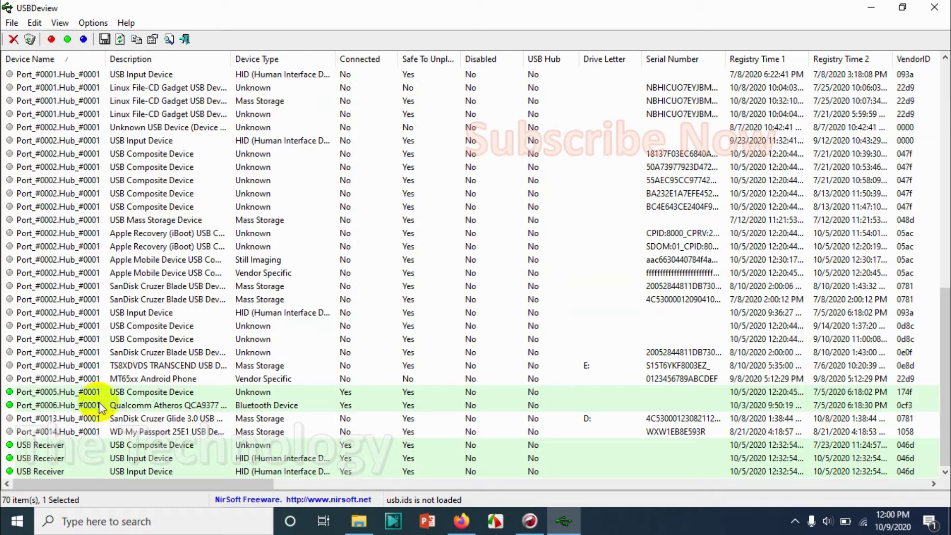
pyautogui.click(72, 448)
pyautogui.click(72, 455)
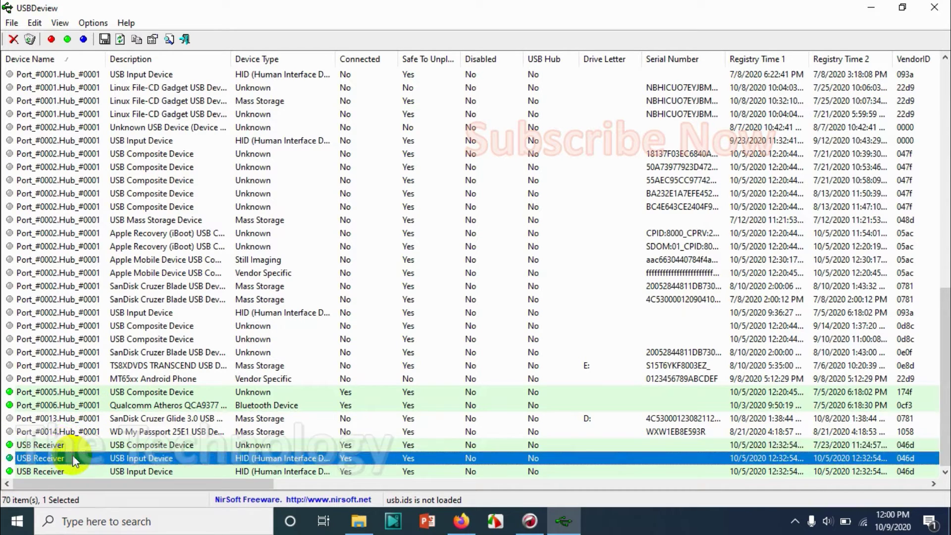
pyautogui.click(70, 471)
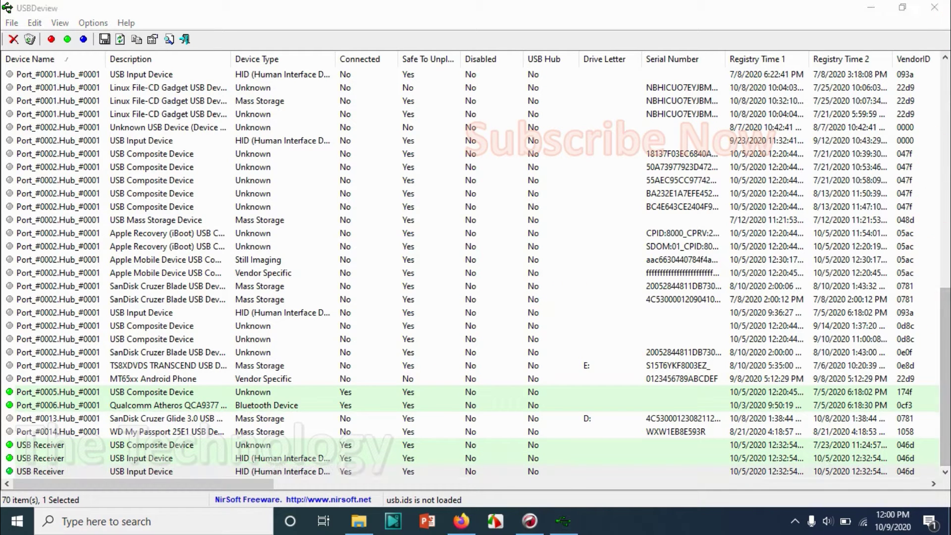
pyautogui.click(944, 351)
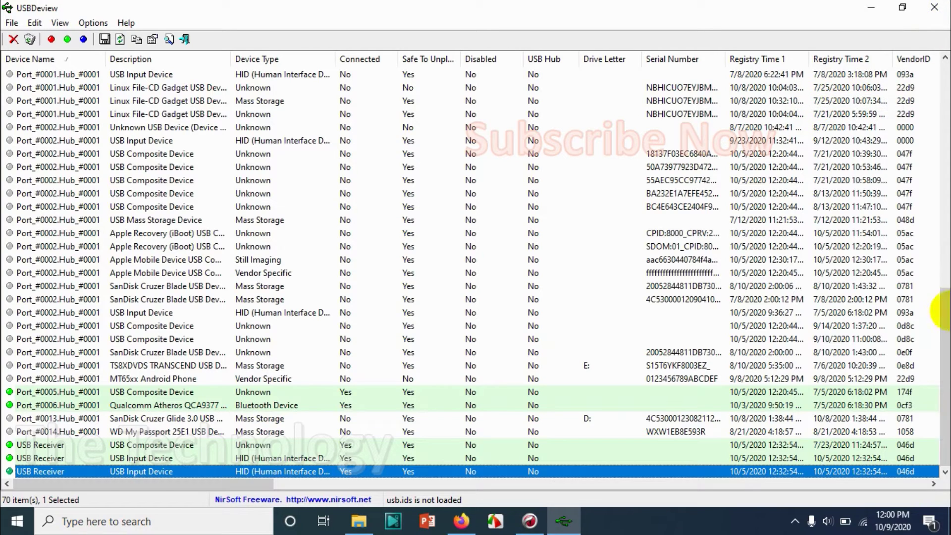
pyautogui.moveTo(947, 315); pyautogui.dragTo(945, 89)
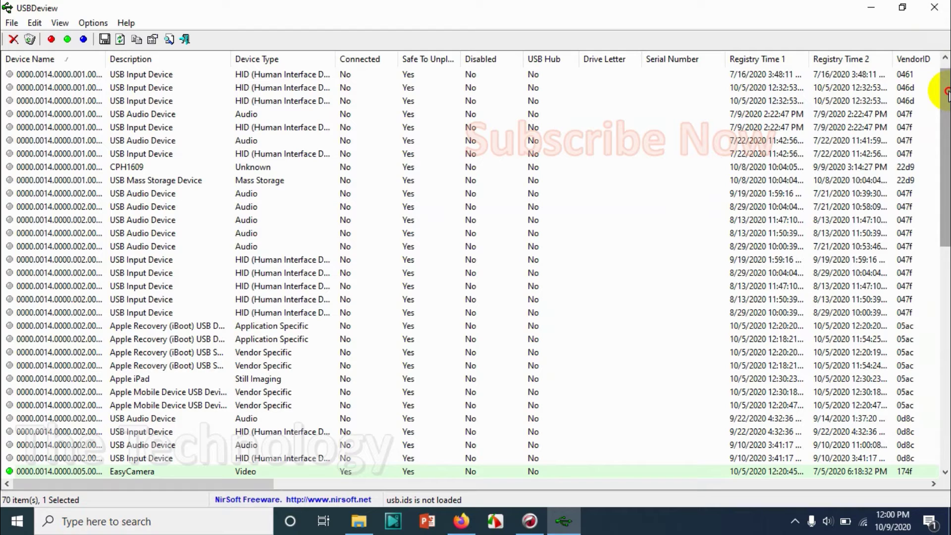
pyautogui.moveTo(947, 92); pyautogui.dragTo(946, 313)
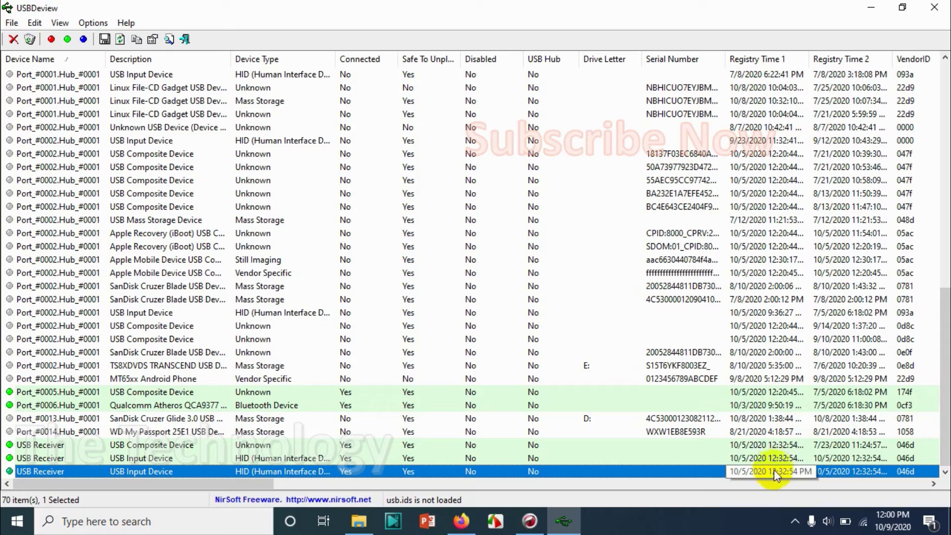
pyautogui.click(760, 445)
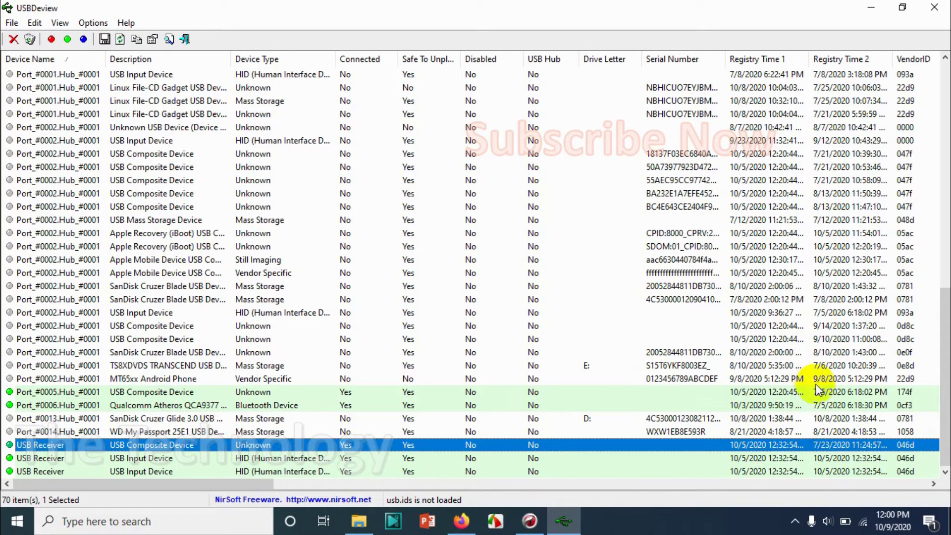
pyautogui.scroll(10, 676, 312)
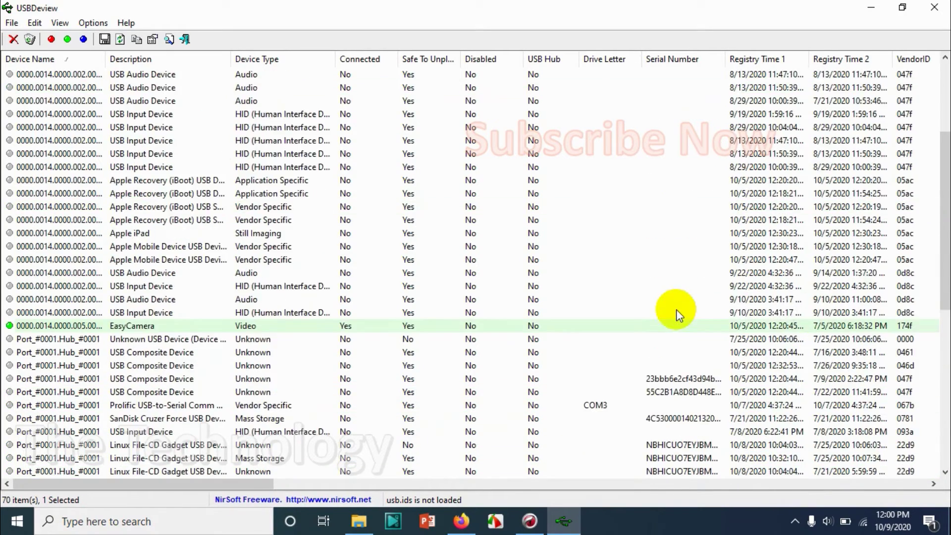
pyautogui.scroll(2, 677, 308)
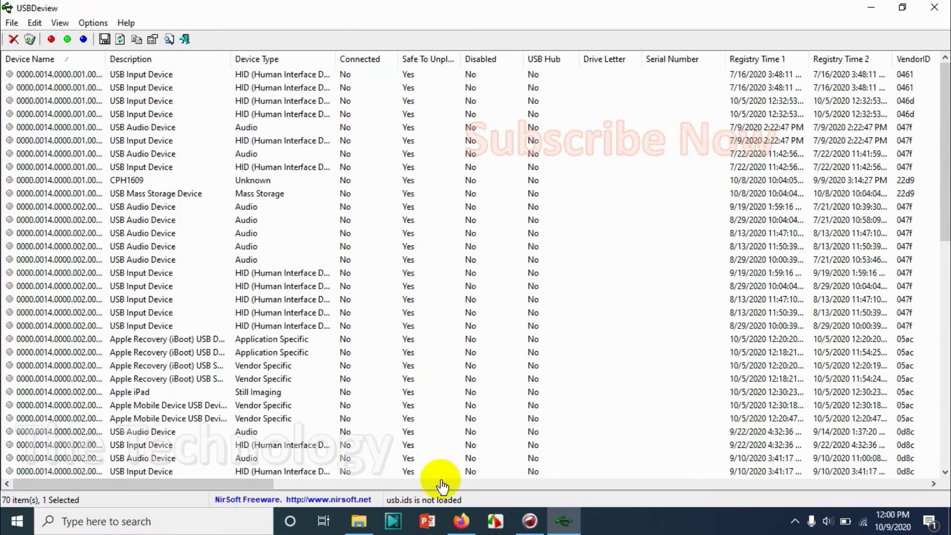
pyautogui.click(373, 484)
pyautogui.click(374, 484)
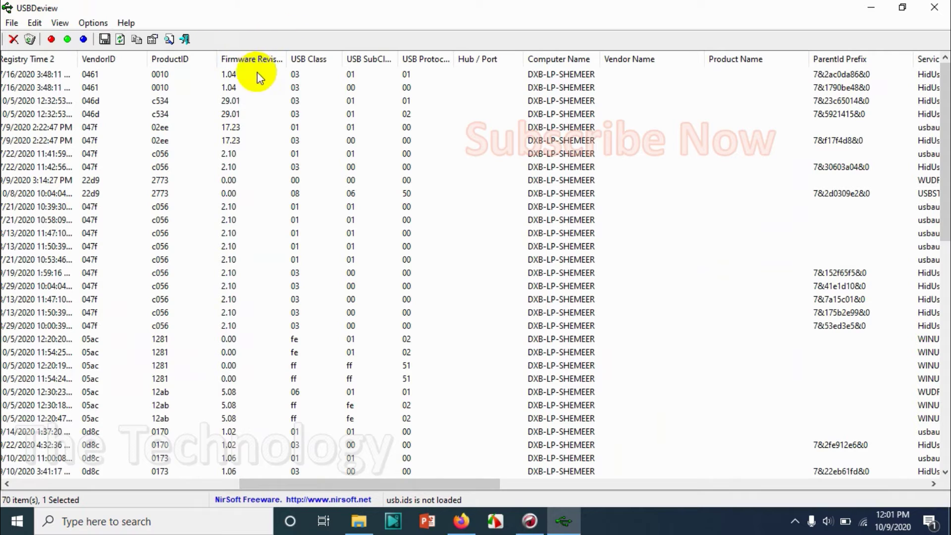
pyautogui.click(297, 88)
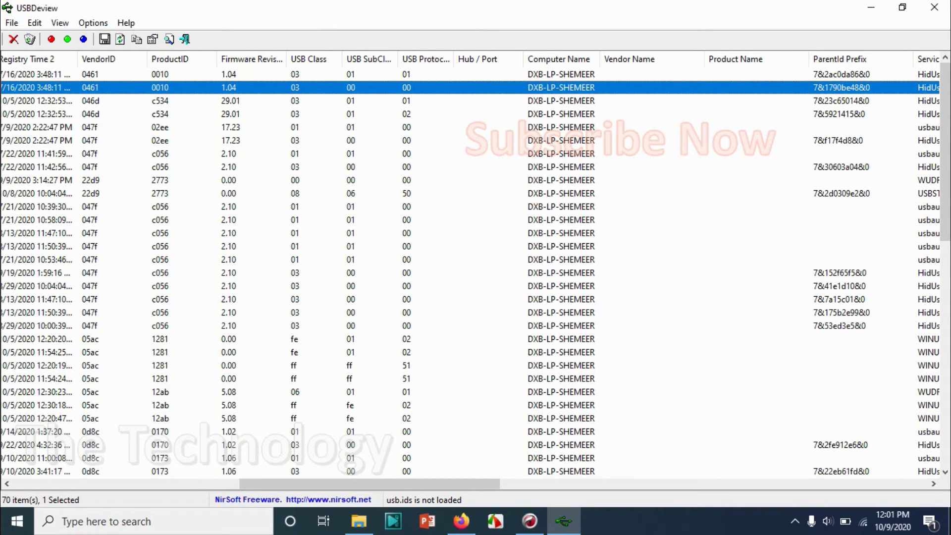
pyautogui.moveTo(944, 149); pyautogui.dragTo(944, 377)
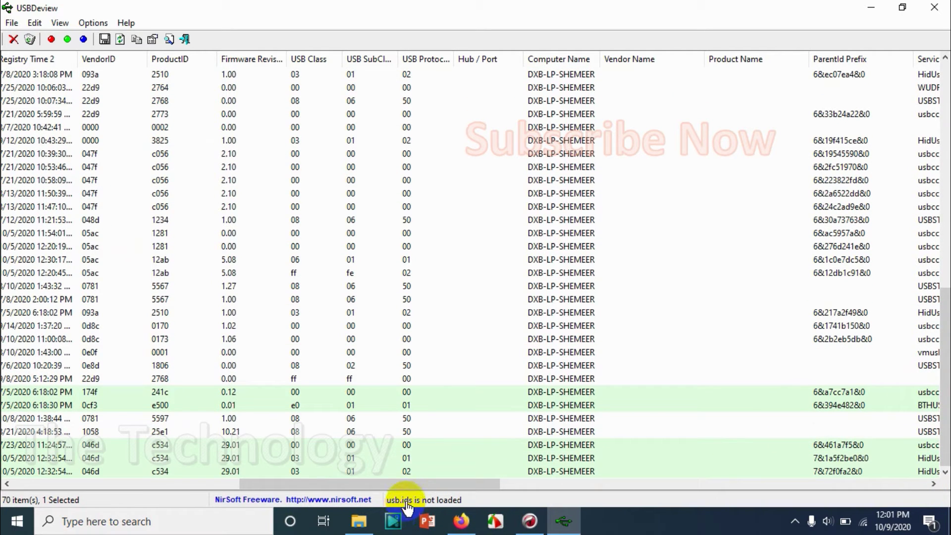
pyautogui.moveTo(302, 484); pyautogui.dragTo(119, 513)
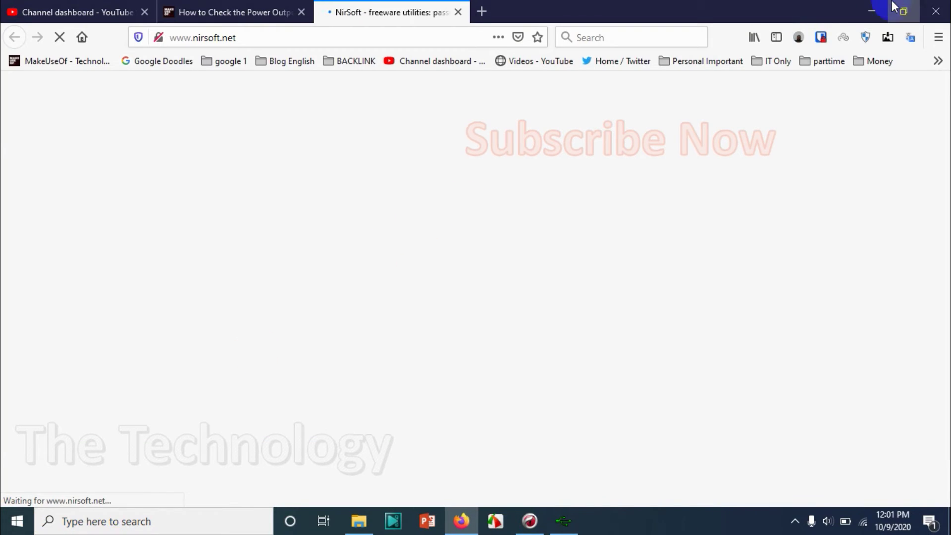
pyautogui.click(880, 6)
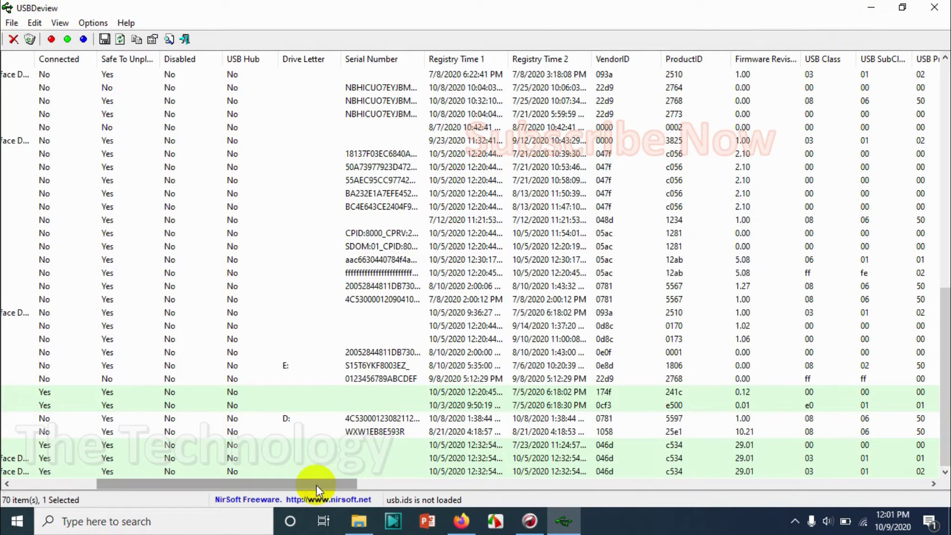
# Step: Scroll the device list fully left to show Device Name, Description and Device Type columns
pyautogui.moveTo(316, 486); pyautogui.dragTo(142, 495)
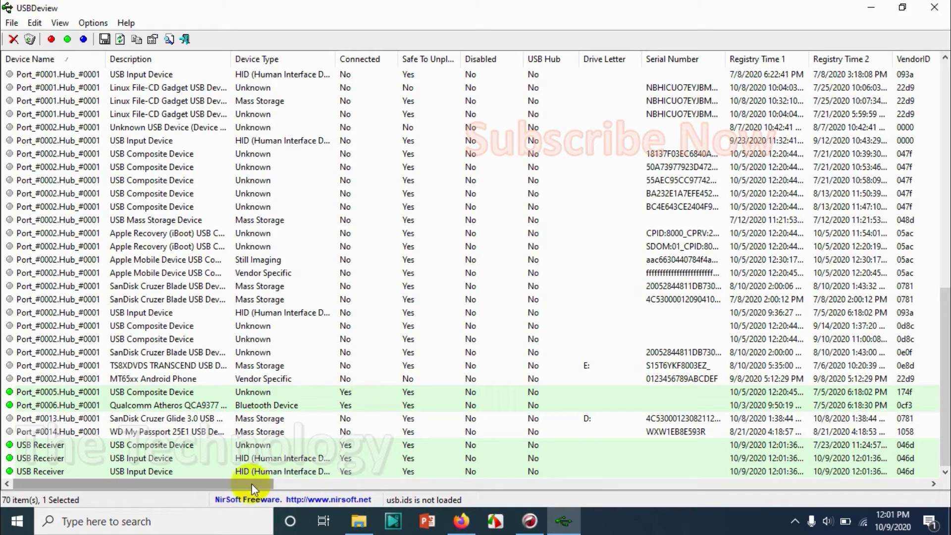
pyautogui.moveTo(251, 483); pyautogui.dragTo(96, 486)
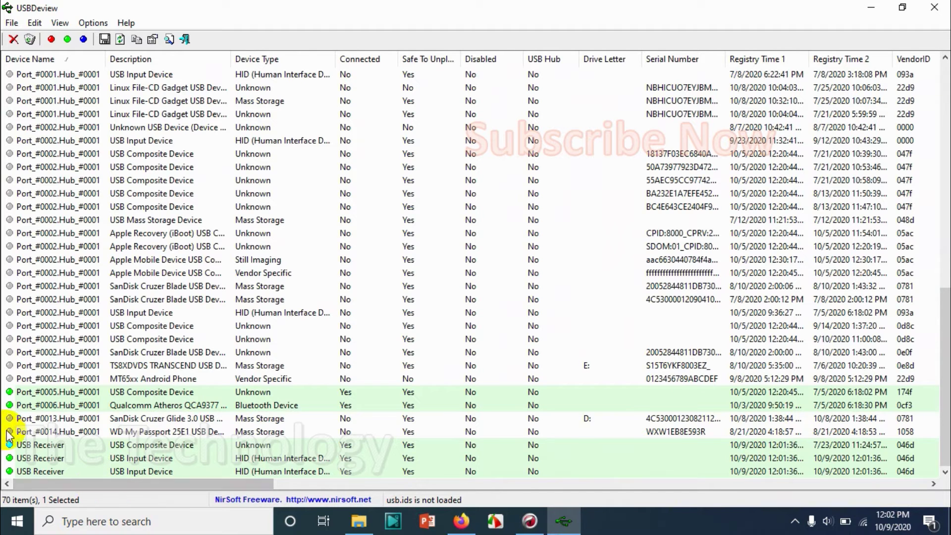
# Step: Enable the first USB Receiver, then extend the selection to the other receiver entries
pyautogui.click(19, 445)
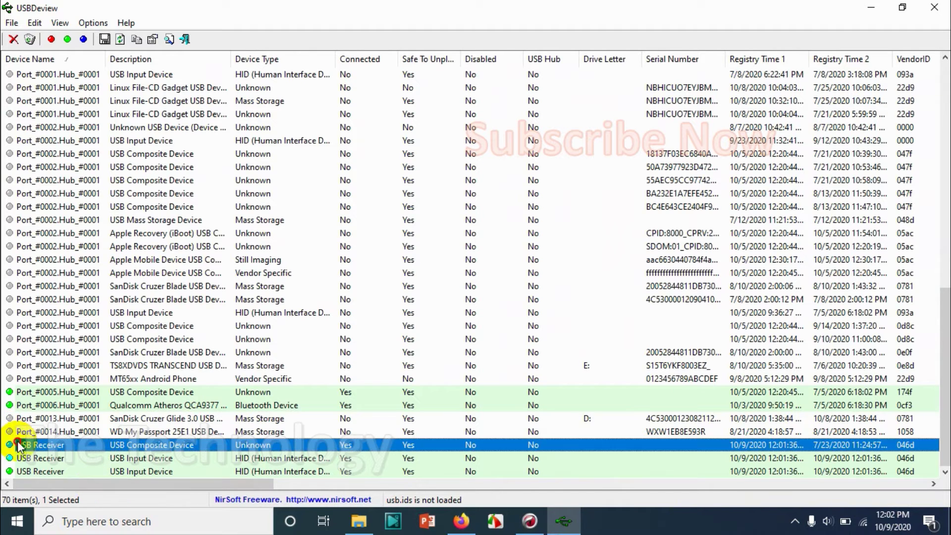
pyautogui.click(68, 40)
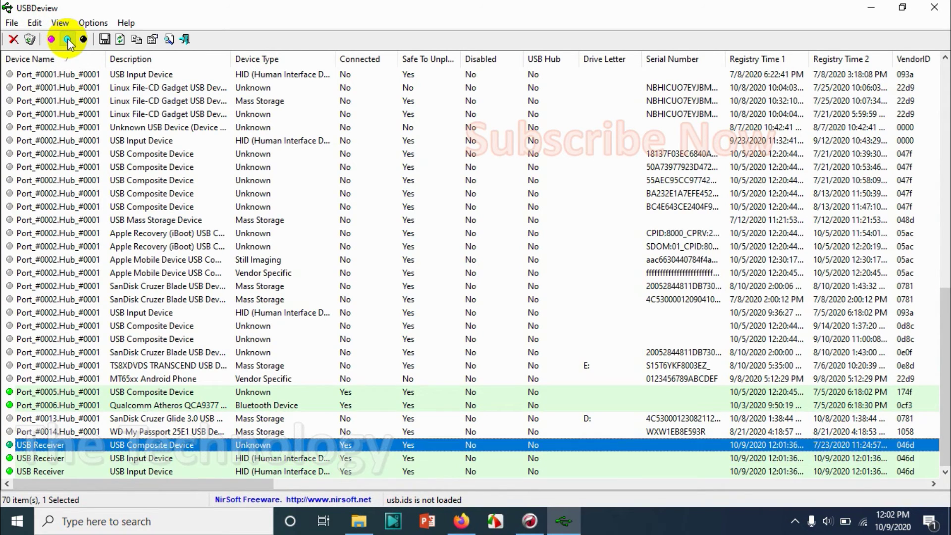
pyautogui.hotkey('shift', 'Down')
pyautogui.hotkey('shift', 'Down')
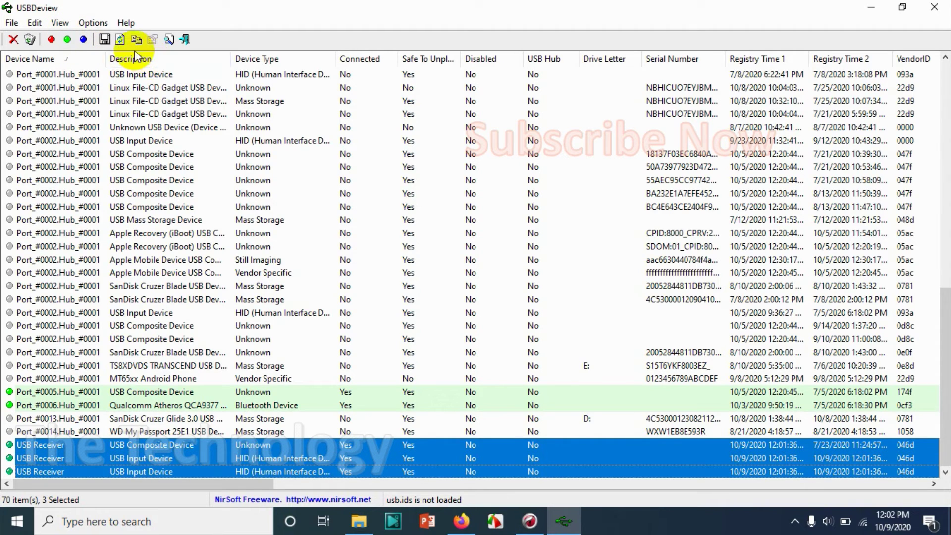
# Step: Disable and re-enable the three selected USB Receivers, then select the Composite and Bluetooth rows
pyautogui.click(83, 41)
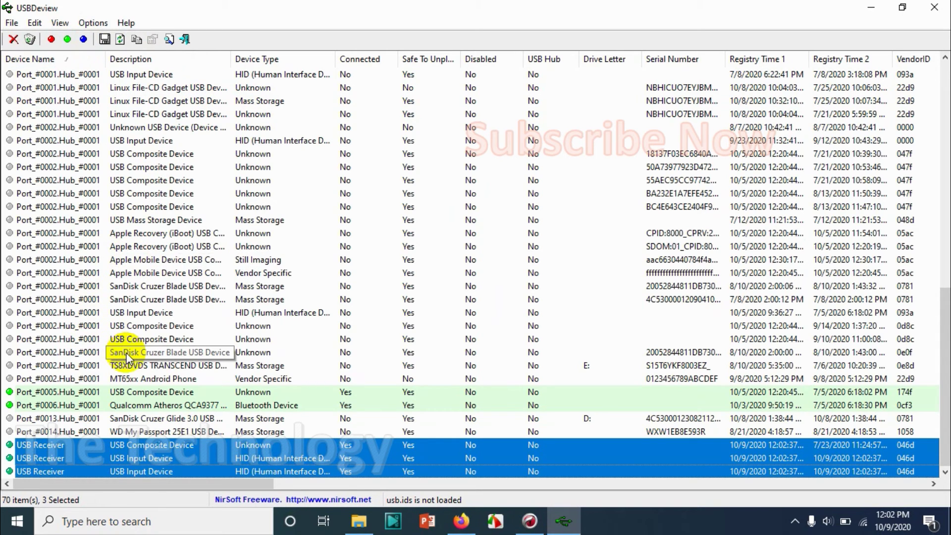
pyautogui.click(120, 394)
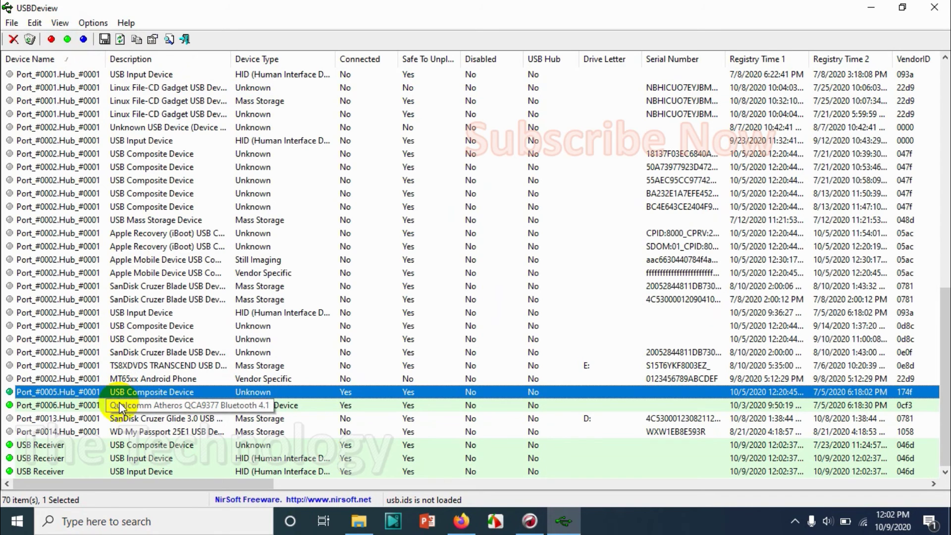
pyautogui.click(123, 407)
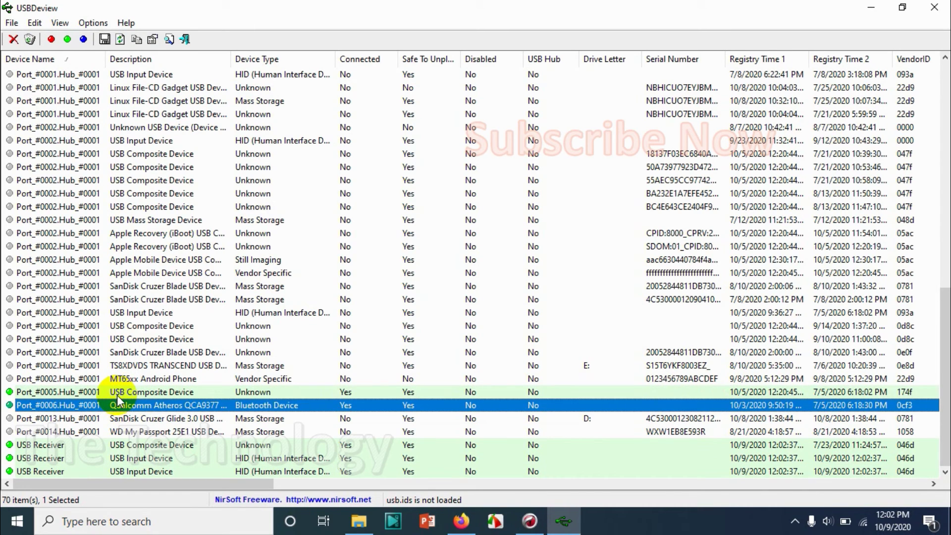